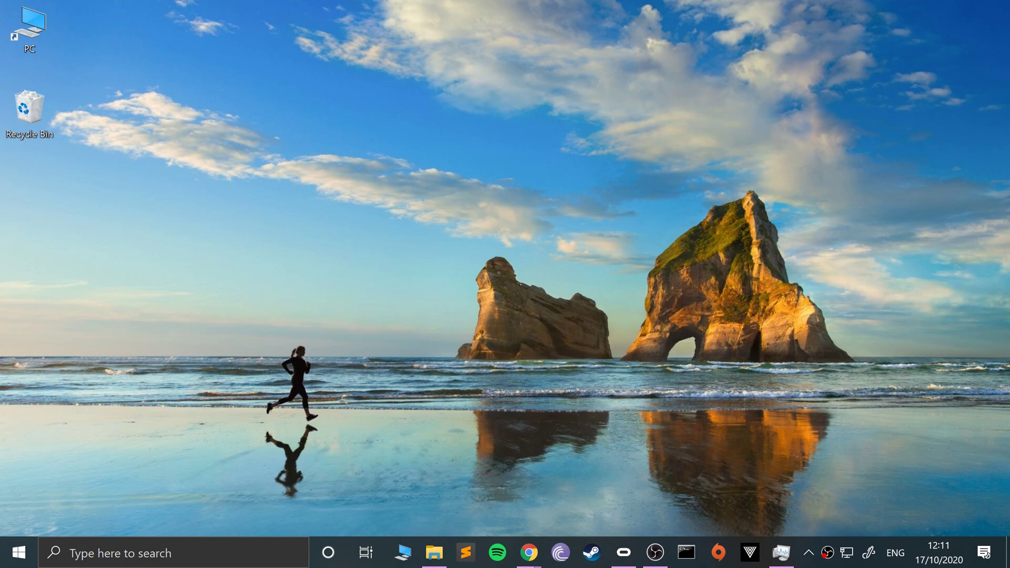
Bring the 'Virtual Desktop on Oculus Quest' Chrome window to the front from the taskbar.
{"action": "mouse_move", "coordinate": [529, 553]}
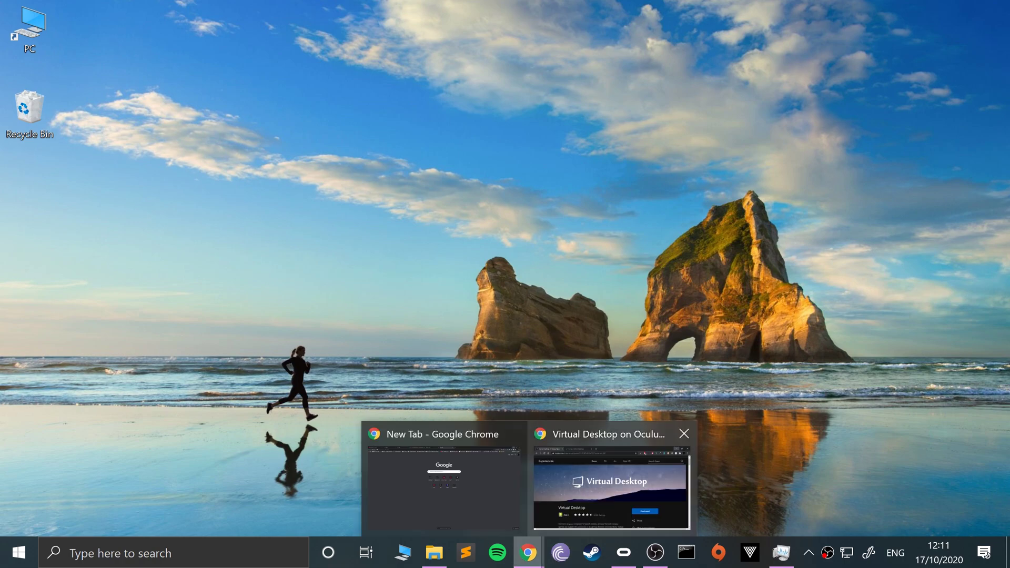
{"action": "left_click", "coordinate": [609, 479]}
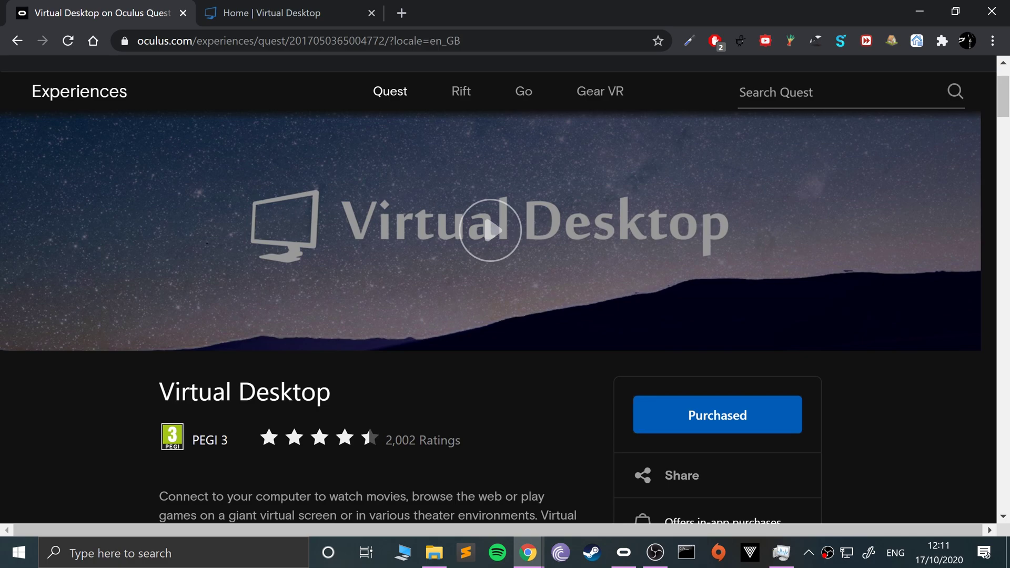
{"action": "scroll", "coordinate": [505, 290], "scroll_direction": "down", "scroll_amount": 3}
{"action": "scroll", "coordinate": [505, 289], "scroll_direction": "down", "scroll_amount": 4}
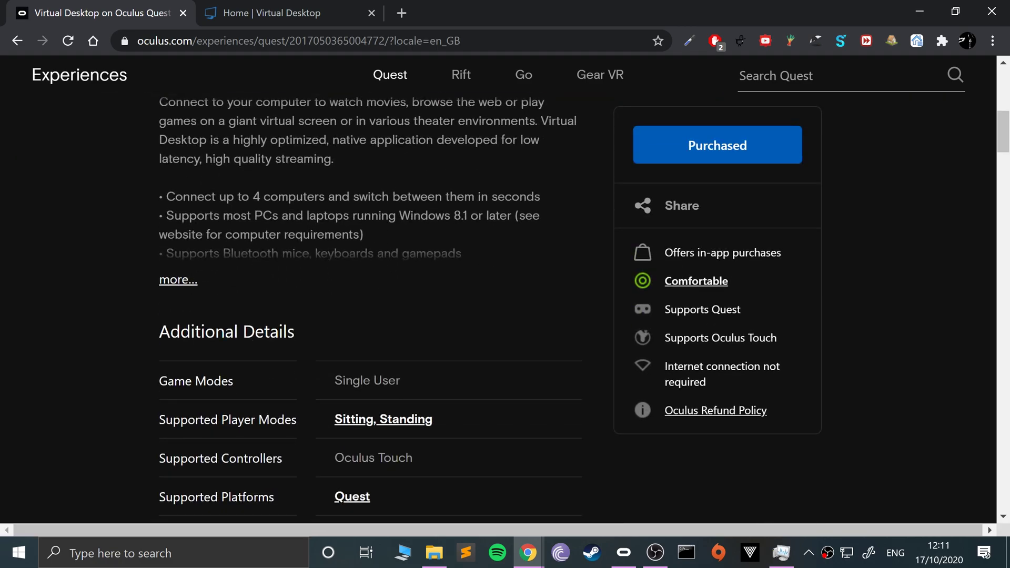
{"action": "scroll", "coordinate": [368, 290], "scroll_direction": "down", "scroll_amount": 5}
{"action": "scroll", "coordinate": [505, 289], "scroll_direction": "up", "scroll_amount": 12}
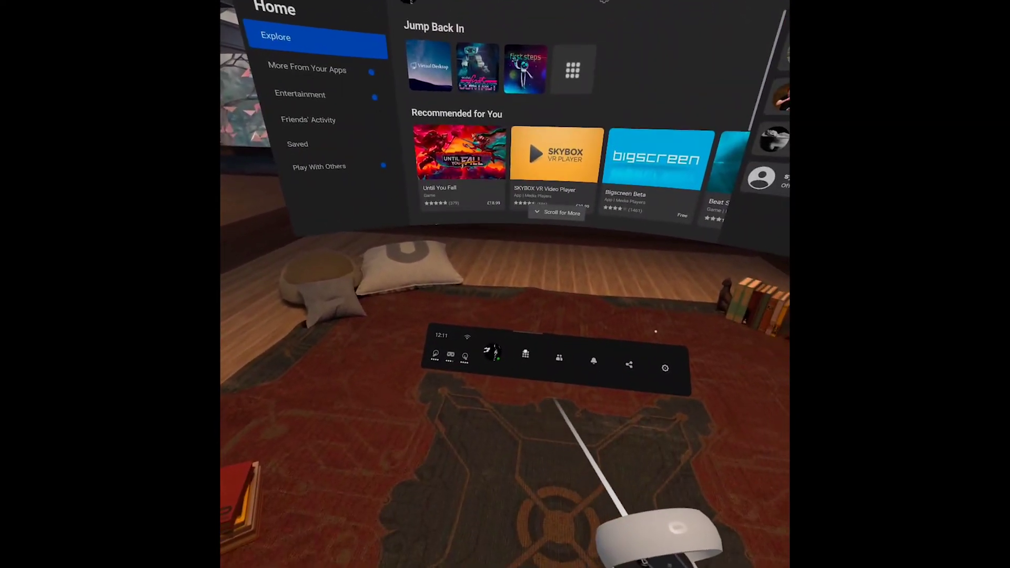
Search Quest Home for 'virtual des' and open the Virtual Desktop app's details card.
{"action": "left_click", "coordinate": [545, 383]}
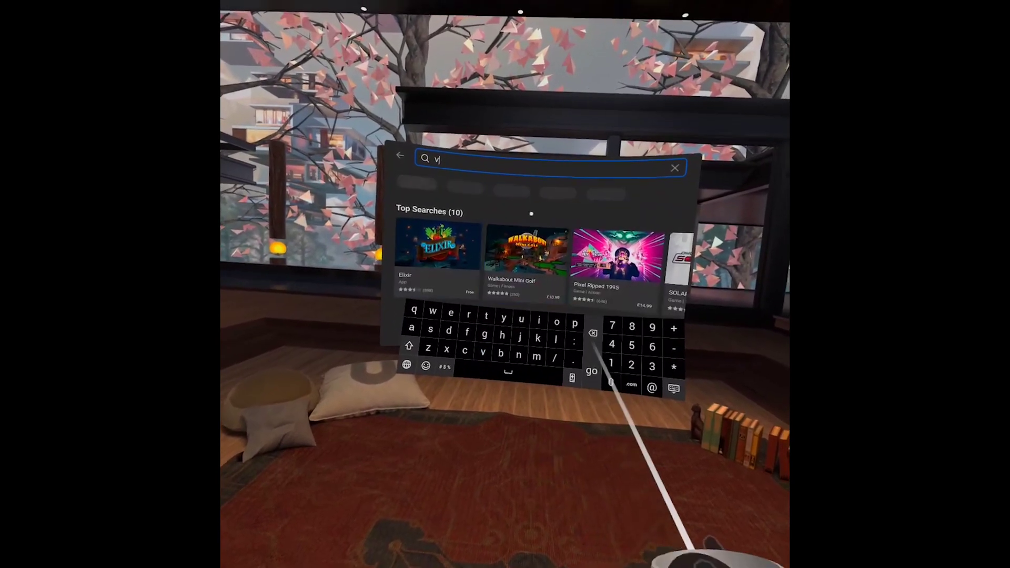
{"action": "type", "text": "rtu"}
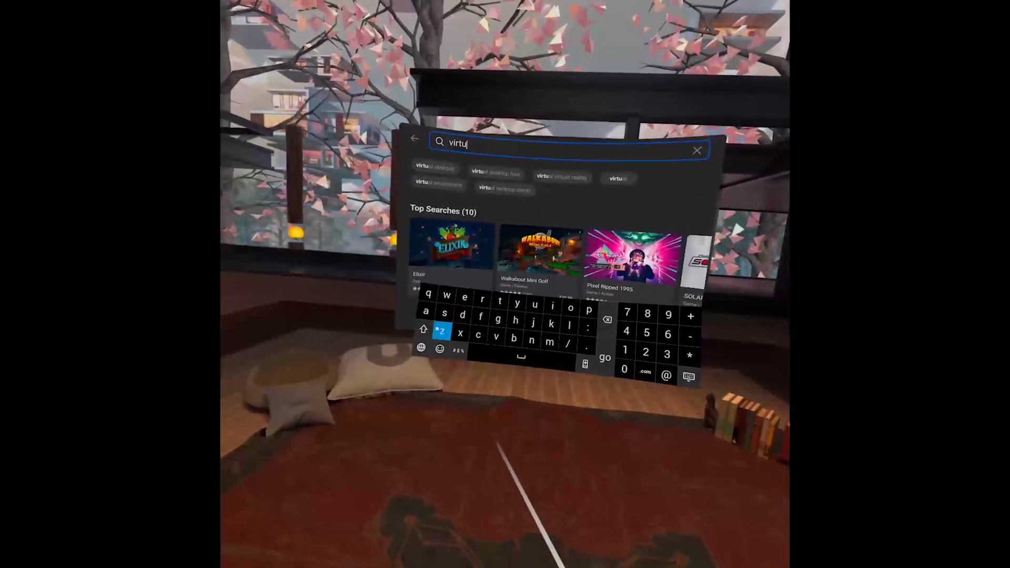
{"action": "type", "text": "al "}
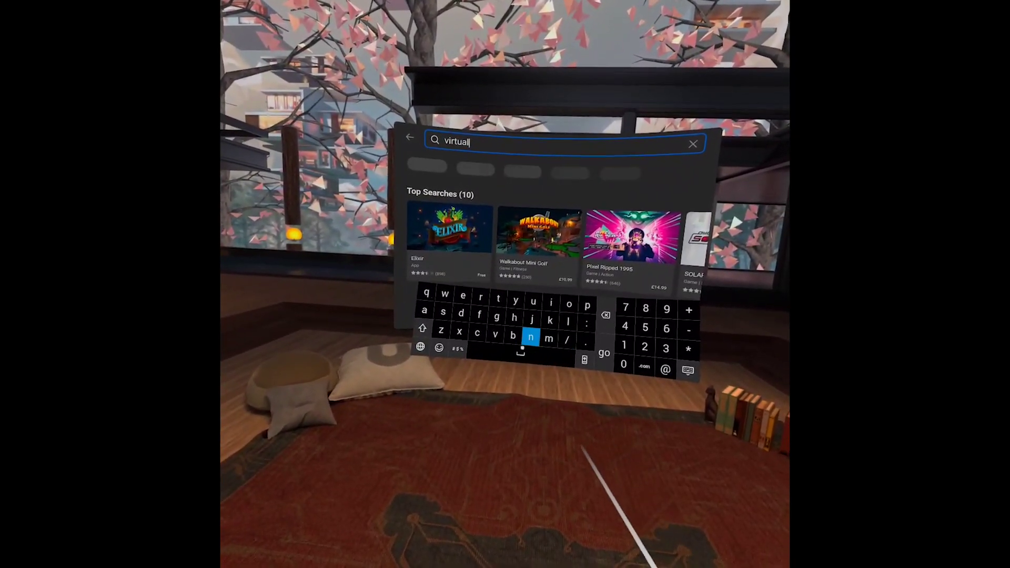
{"action": "type", "text": "des"}
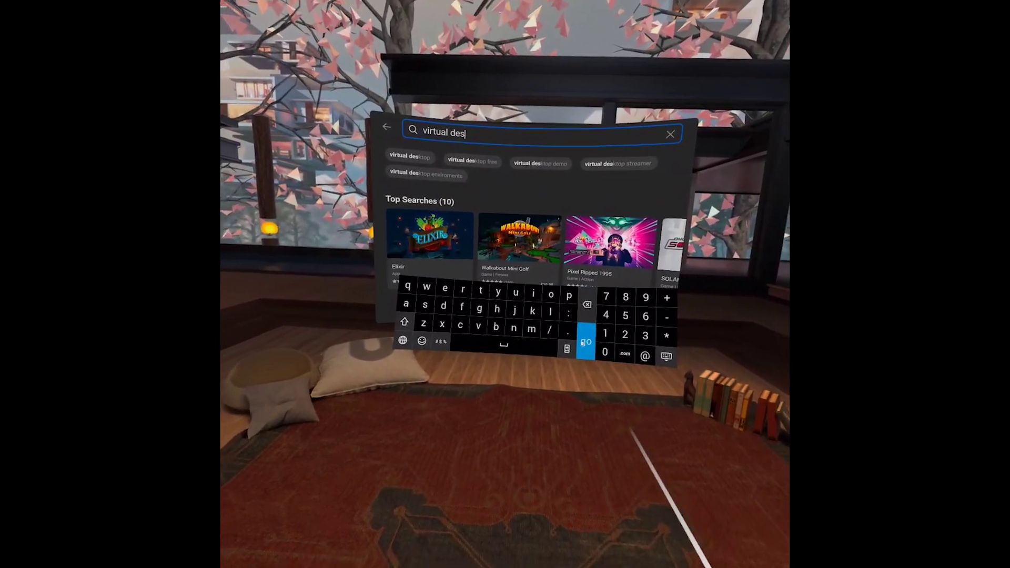
{"action": "key", "text": "super"}
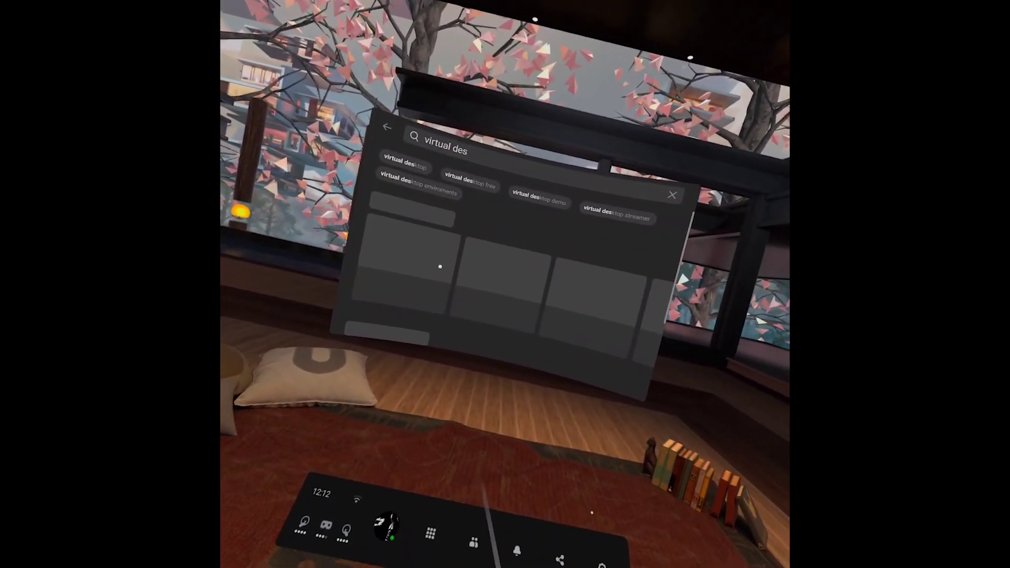
{"action": "key", "text": "Right"}
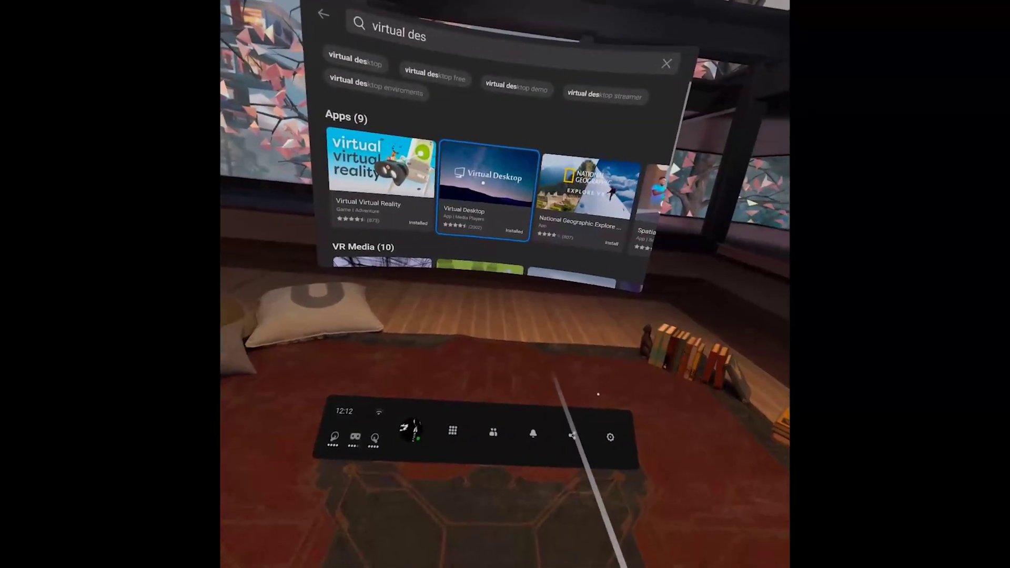
{"action": "key", "text": "Return"}
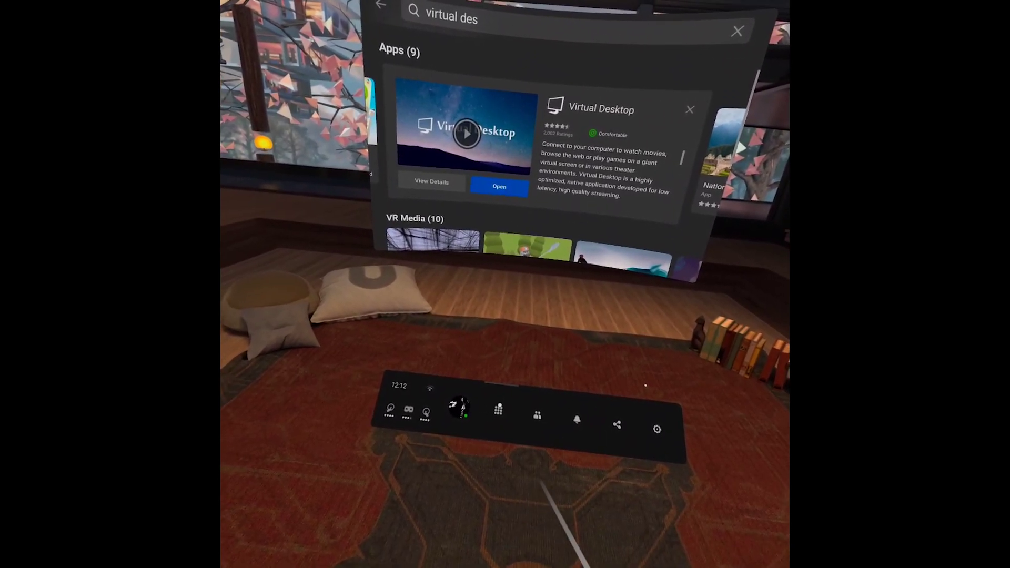
{"action": "left_click", "coordinate": [607, 417]}
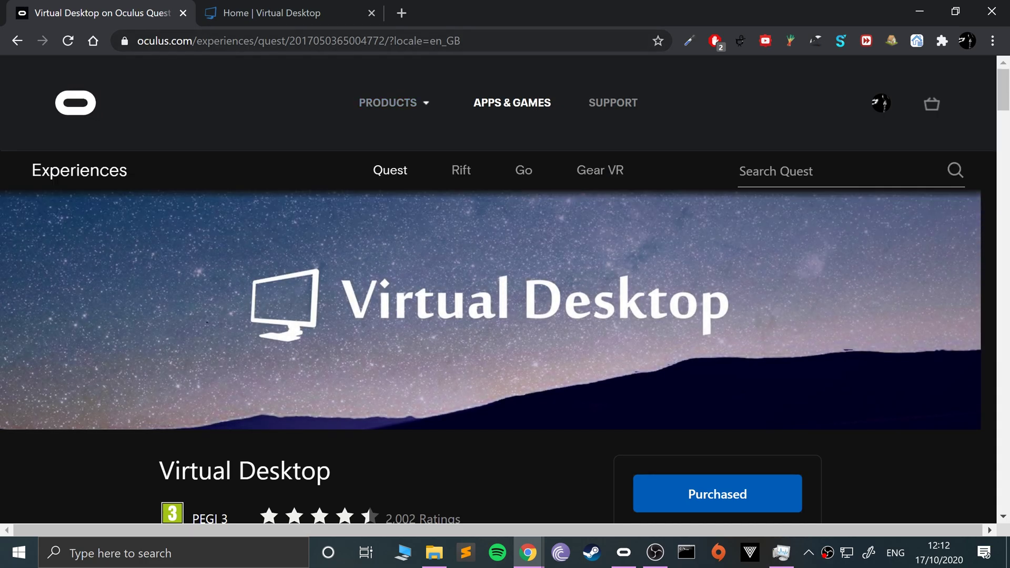
Go to vrdesktop.net in a new tab, start the Streamer app download, then cancel it.
{"action": "left_click", "coordinate": [402, 13]}
{"action": "type", "text": "vrdesktop.net"}
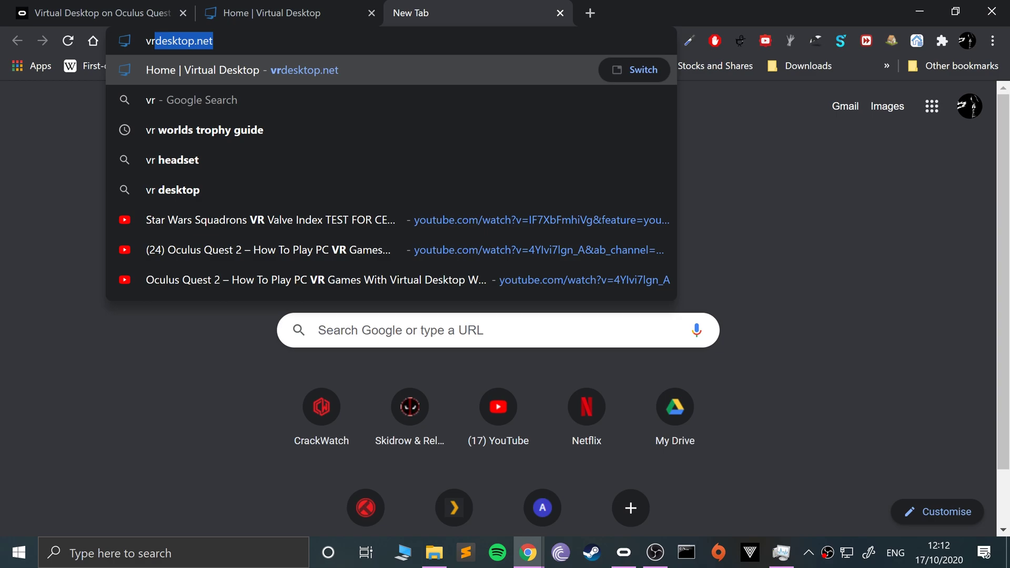
{"action": "key", "text": "Return"}
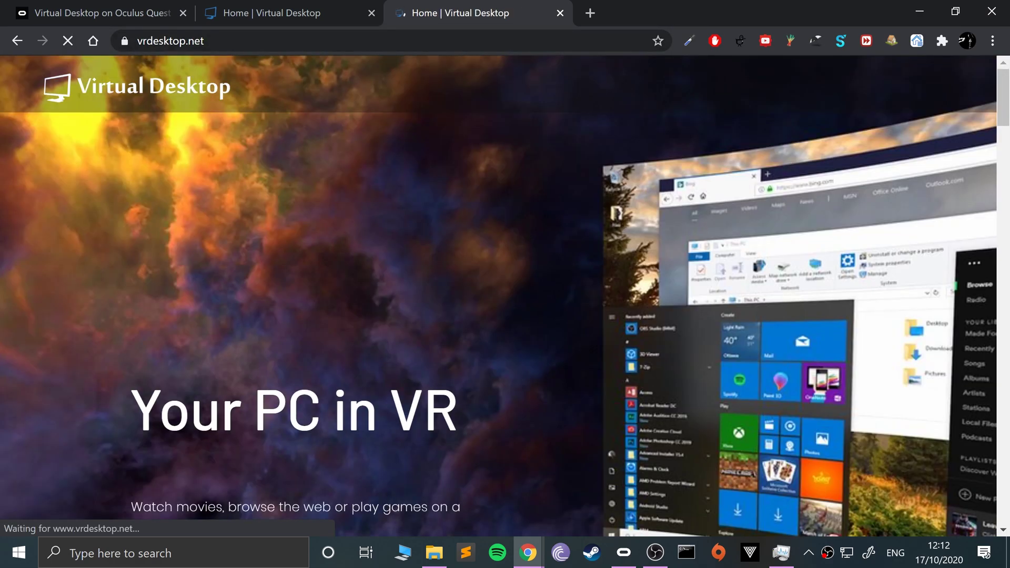
{"action": "scroll", "coordinate": [499, 295], "scroll_direction": "down", "scroll_amount": 4}
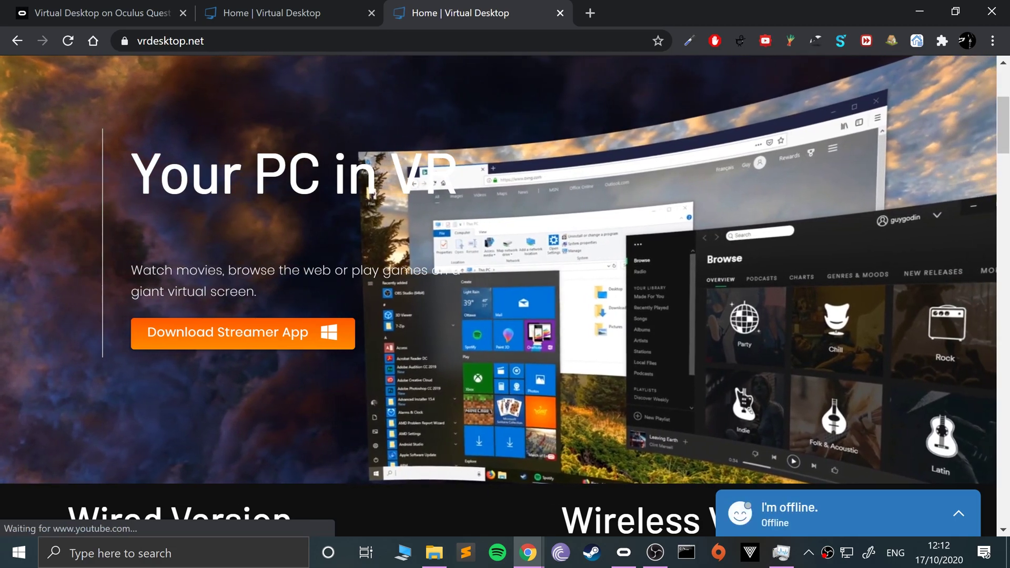
{"action": "left_click", "coordinate": [243, 333]}
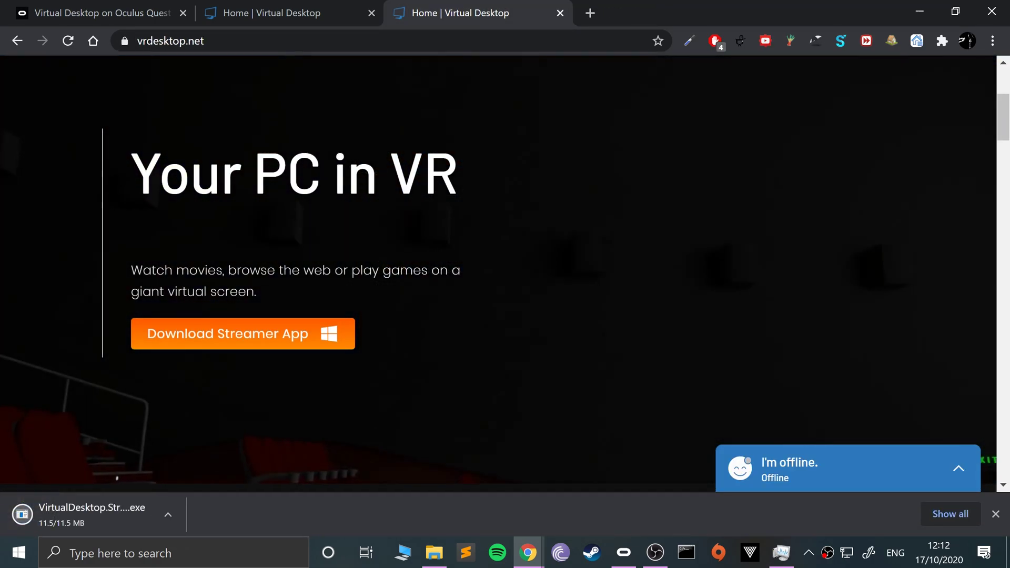
{"action": "left_click", "coordinate": [168, 515]}
{"action": "left_click", "coordinate": [186, 487]}
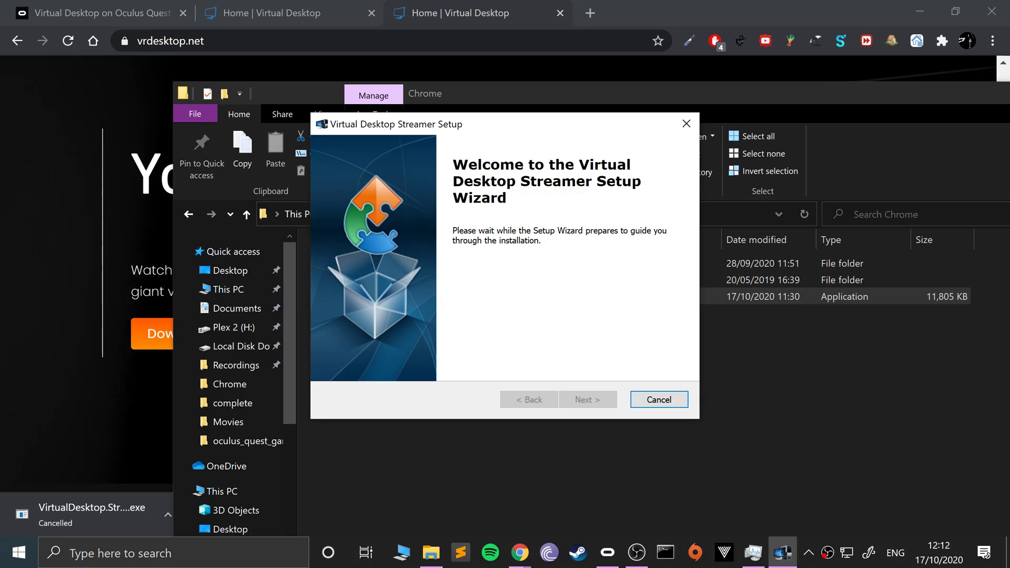
Run the Streamer setup, choose Modify, and install it through to Finish.
{"action": "key", "text": "Return"}
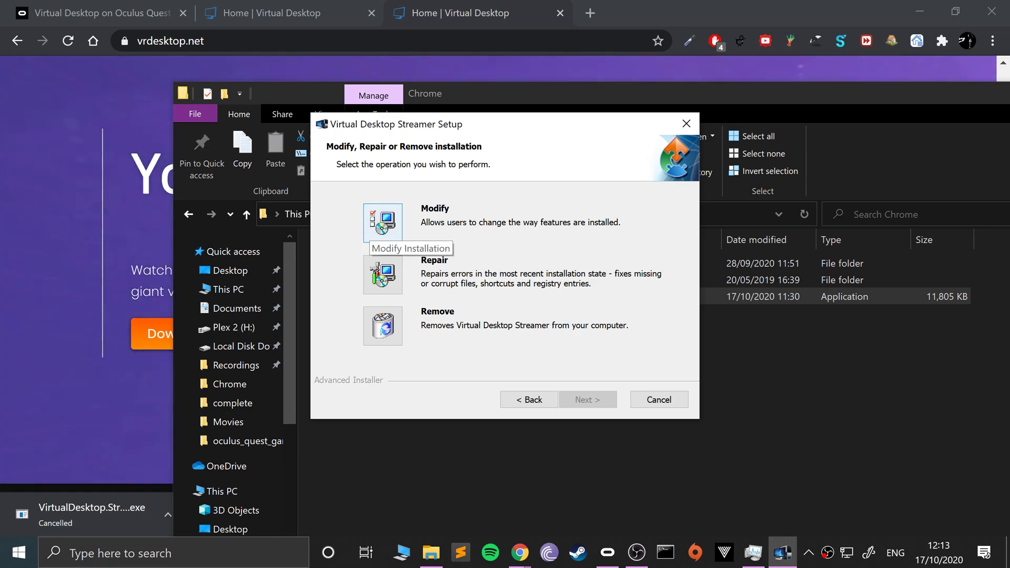
{"action": "left_click", "coordinate": [383, 232]}
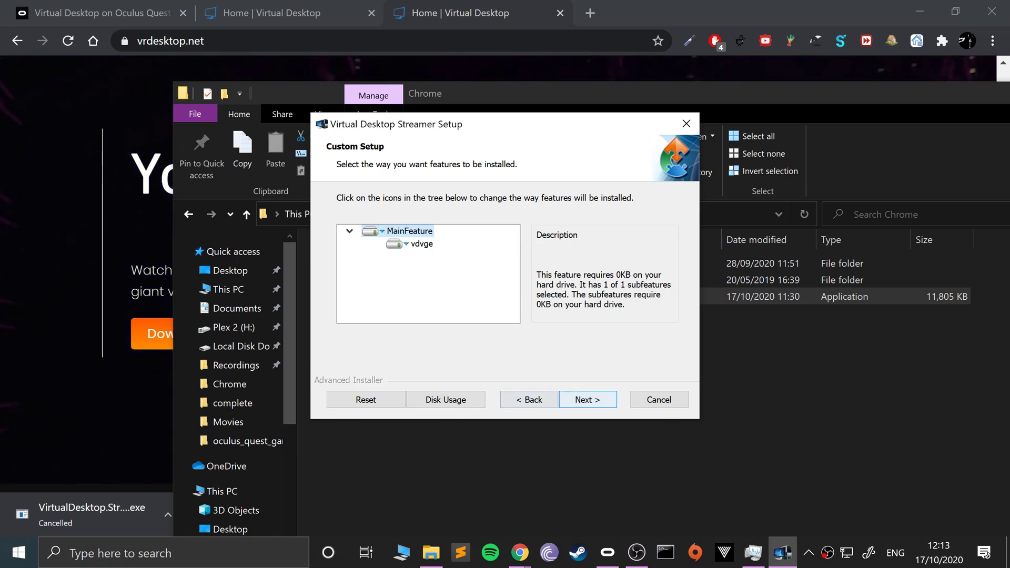
{"action": "key", "text": "Return"}
{"action": "key", "text": "Return"}
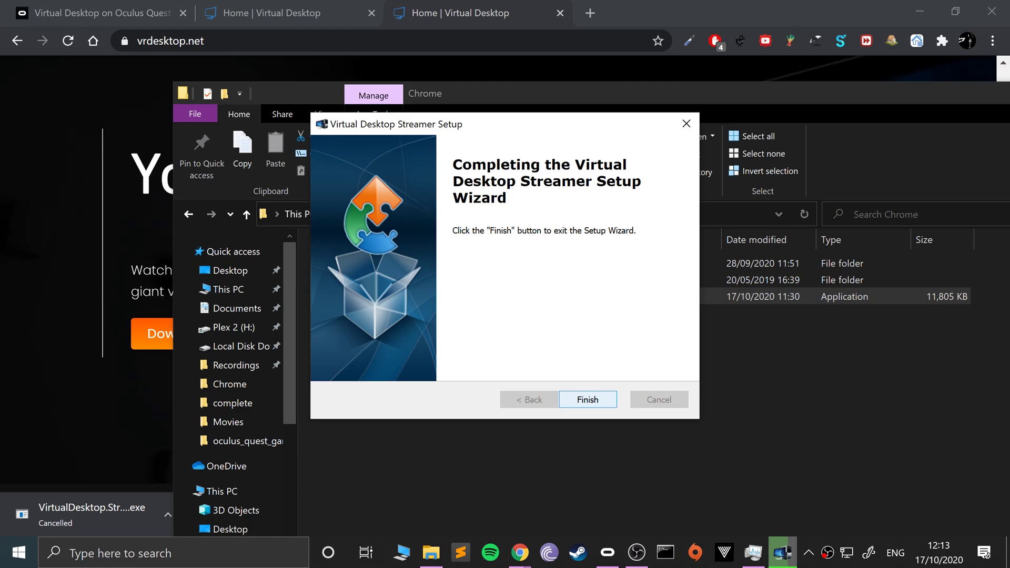
{"action": "key", "text": "Return"}
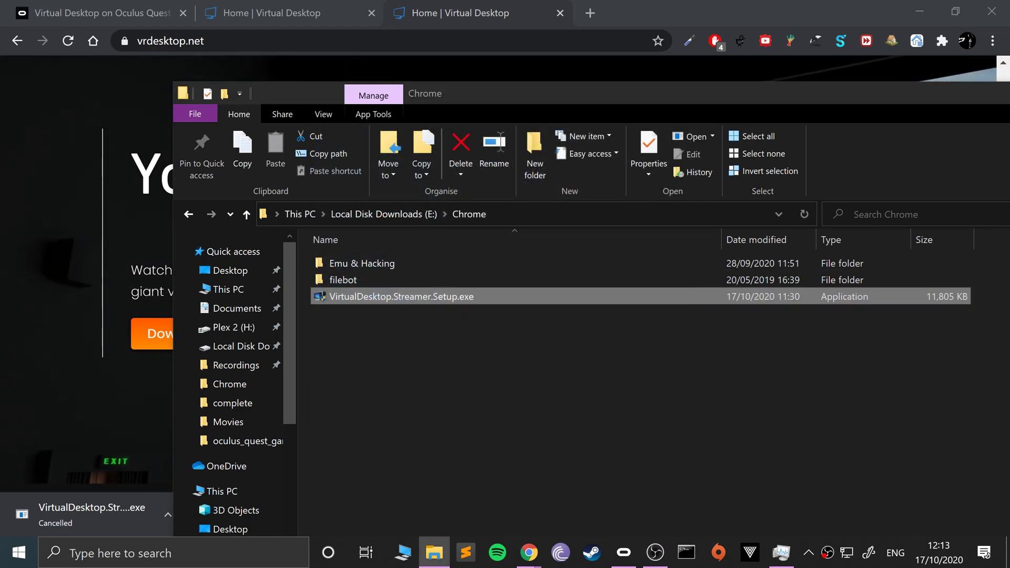
Move Explorer aside and confirm Virtual Desktop Streamer appears under the Start menu's recently added apps.
{"action": "left_click_drag", "start_coordinate": [864, 91], "coordinate": [591, 75]}
{"action": "key", "text": "alt+Tab"}
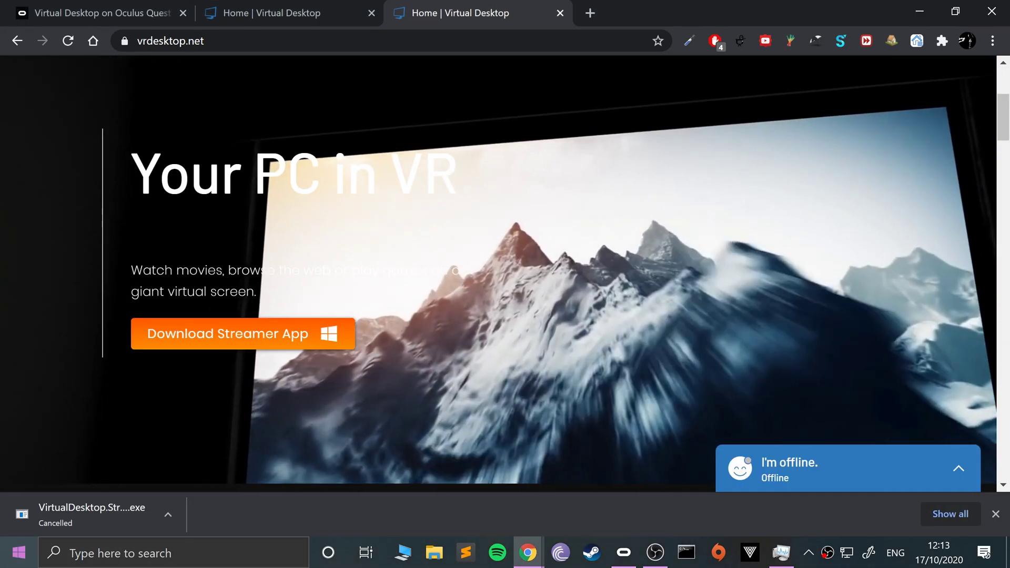
{"action": "key", "text": "super"}
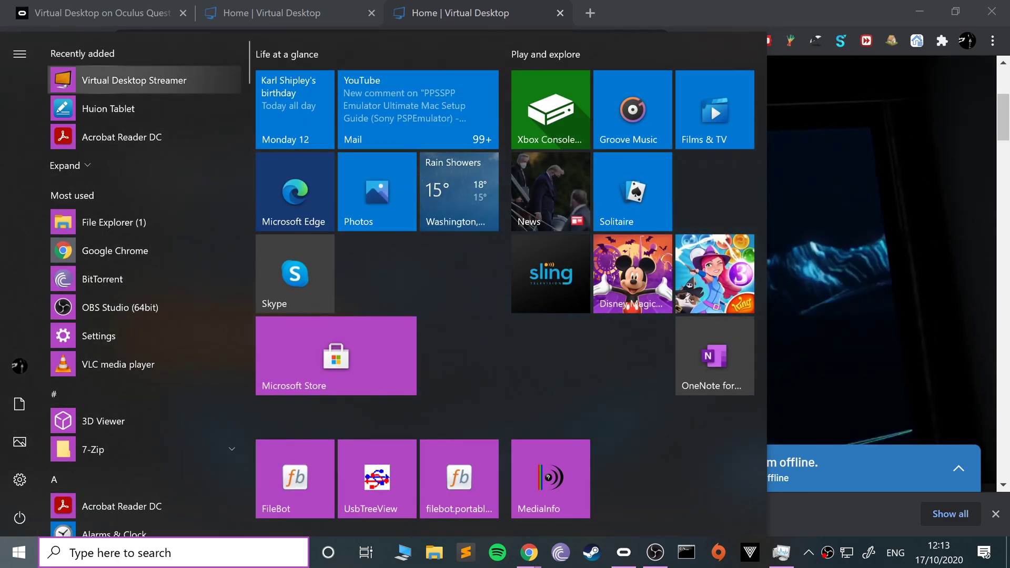
{"action": "key", "text": "Escape"}
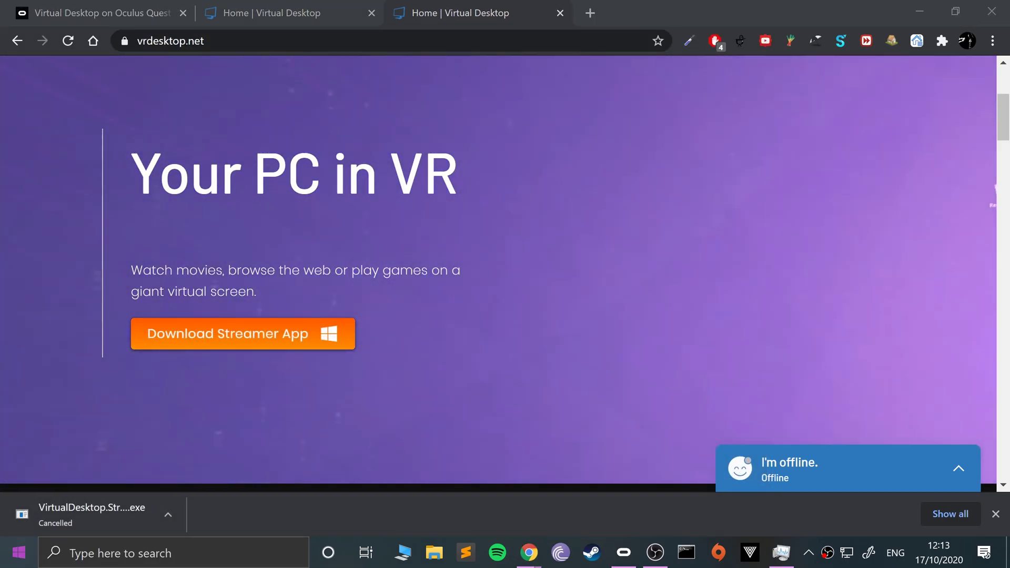
{"action": "key", "text": "super"}
Search Windows for 'sidequest' and launch the SideQuest app.
{"action": "type", "text": "sideq"}
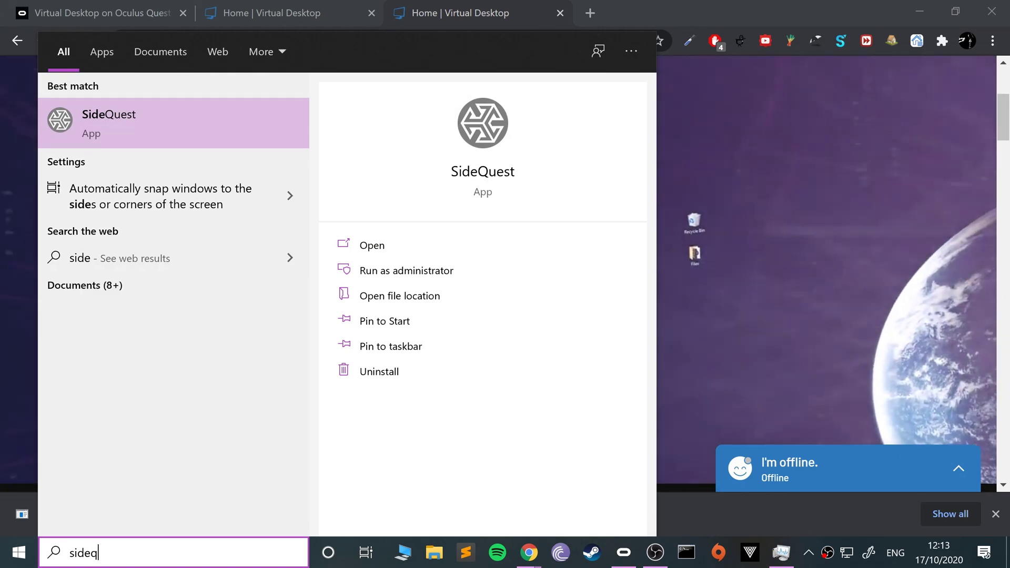
{"action": "type", "text": "uest"}
{"action": "key", "text": "Return"}
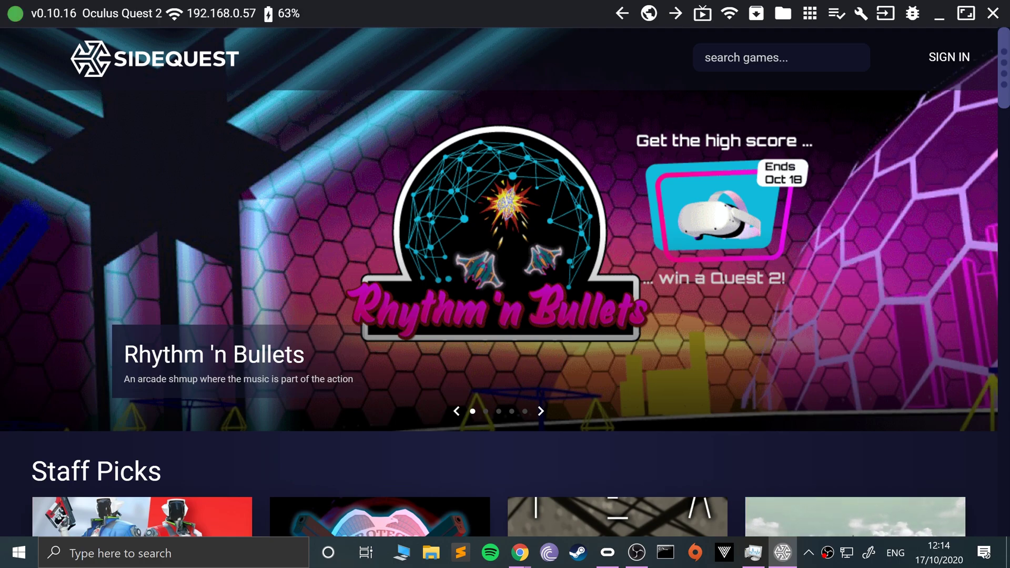
Search the SideQuest store for 'vir' and open the Virtual Desktop VR Patch result.
{"action": "scroll", "coordinate": [736, 212], "scroll_direction": "down", "scroll_amount": 15}
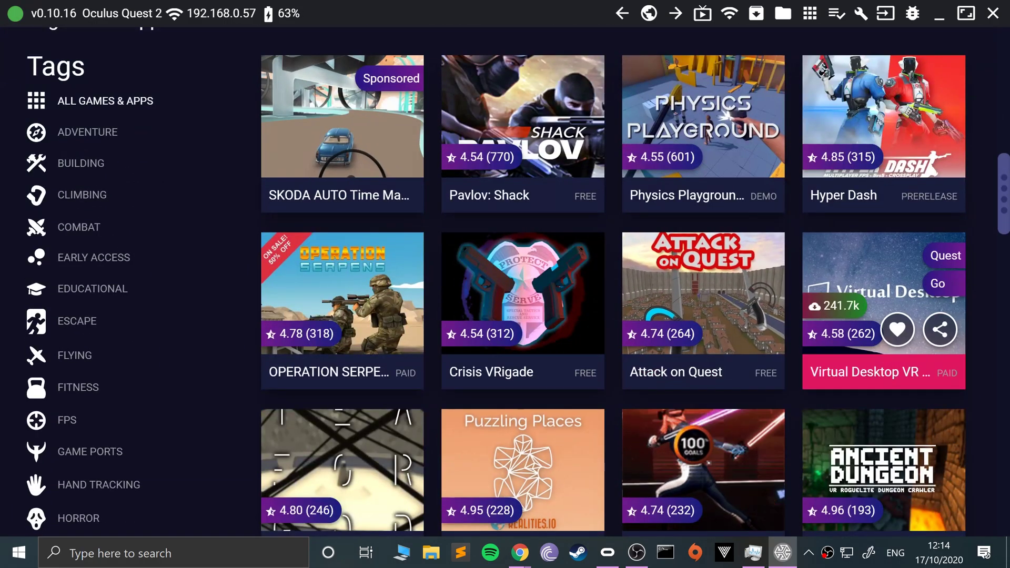
{"action": "scroll", "coordinate": [735, 212], "scroll_direction": "up", "scroll_amount": 15}
{"action": "left_click", "coordinate": [781, 57]}
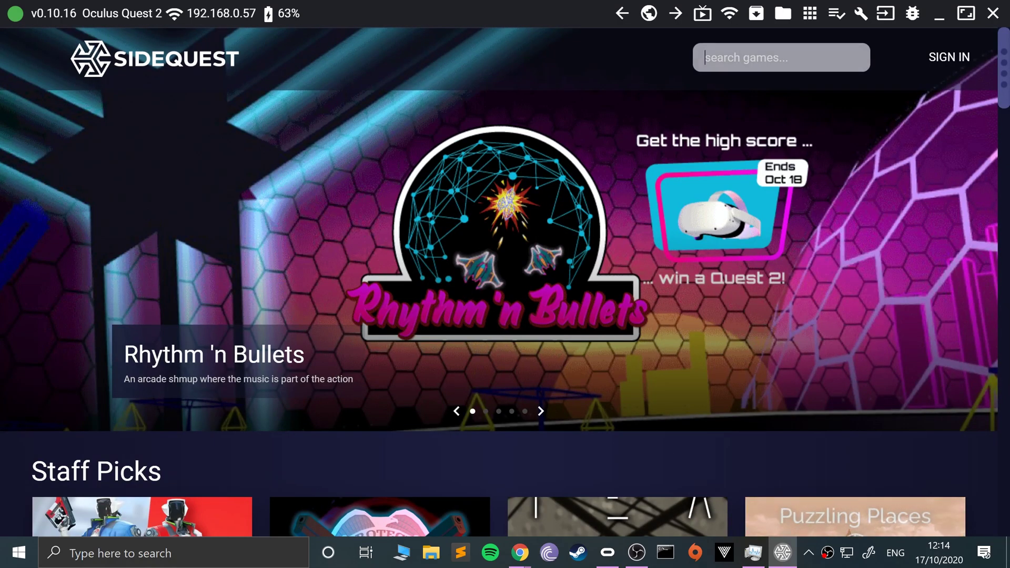
{"action": "type", "text": "virtual"}
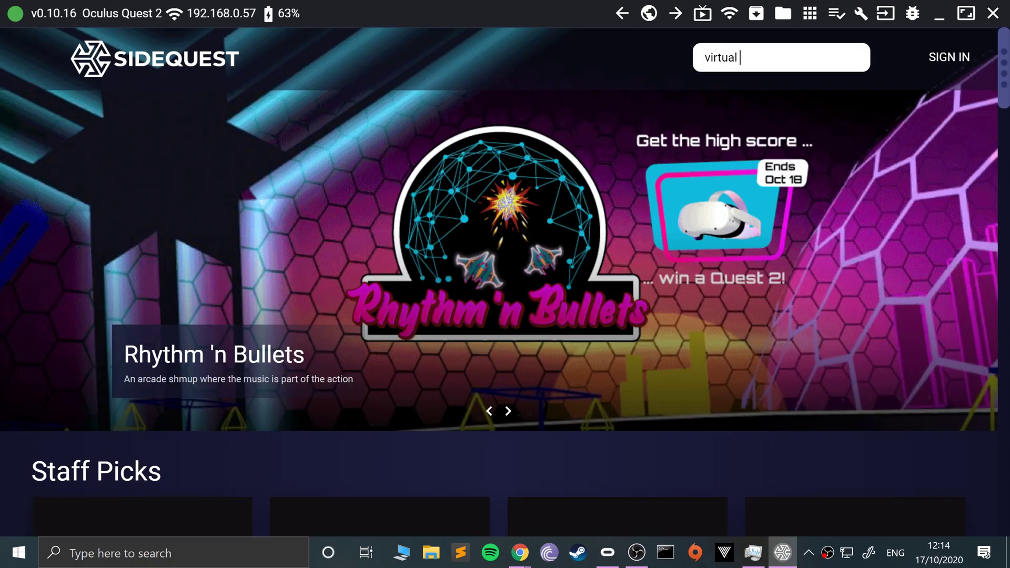
{"action": "scroll", "coordinate": [505, 285], "scroll_direction": "down", "scroll_amount": 5}
{"action": "scroll", "coordinate": [505, 284], "scroll_direction": "up", "scroll_amount": 3}
{"action": "scroll", "coordinate": [505, 284], "scroll_direction": "down", "scroll_amount": 8}
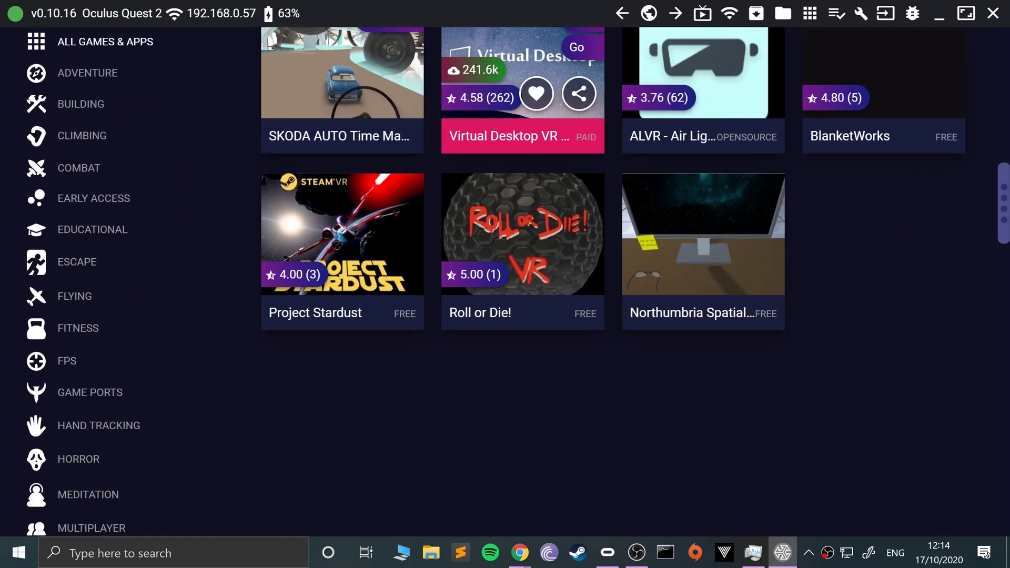
{"action": "left_click", "coordinate": [523, 74]}
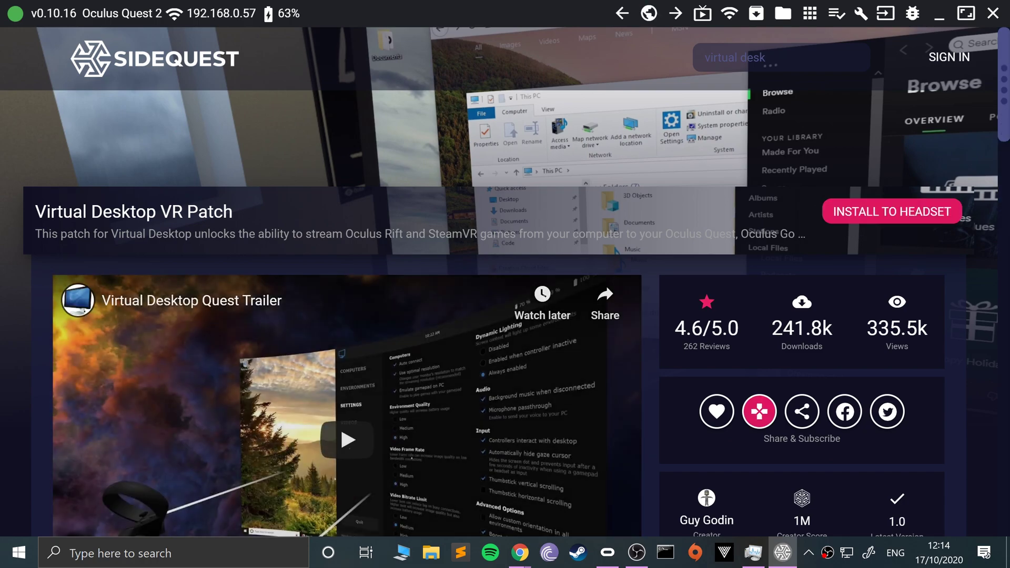
Install the Virtual Desktop VR Patch to the headset, verify the transfer in Tasks, then quit SideQuest.
{"action": "left_click", "coordinate": [892, 212]}
{"action": "left_click", "coordinate": [836, 13]}
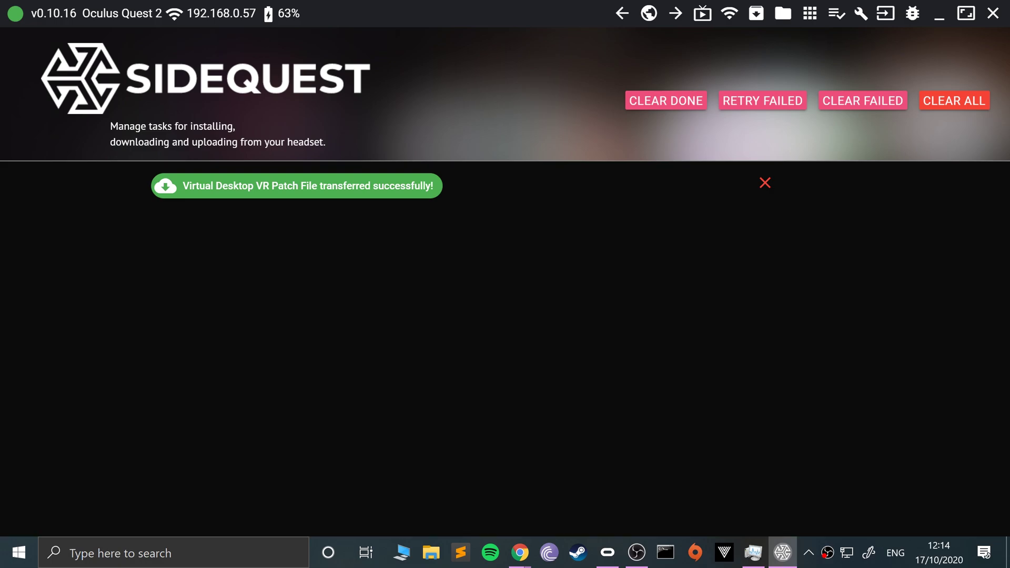
{"action": "key", "text": "alt+F4"}
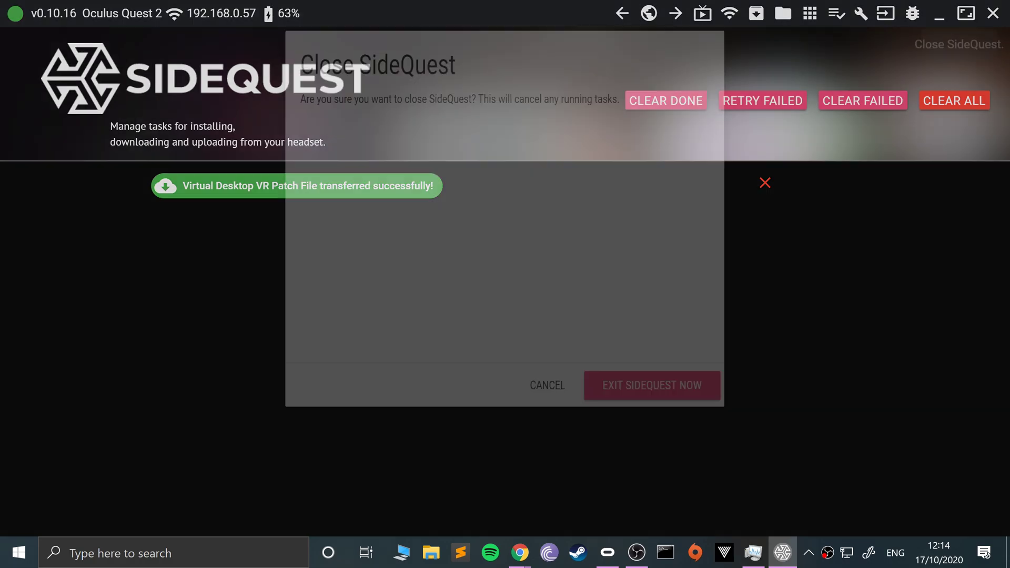
{"action": "key", "text": "Return"}
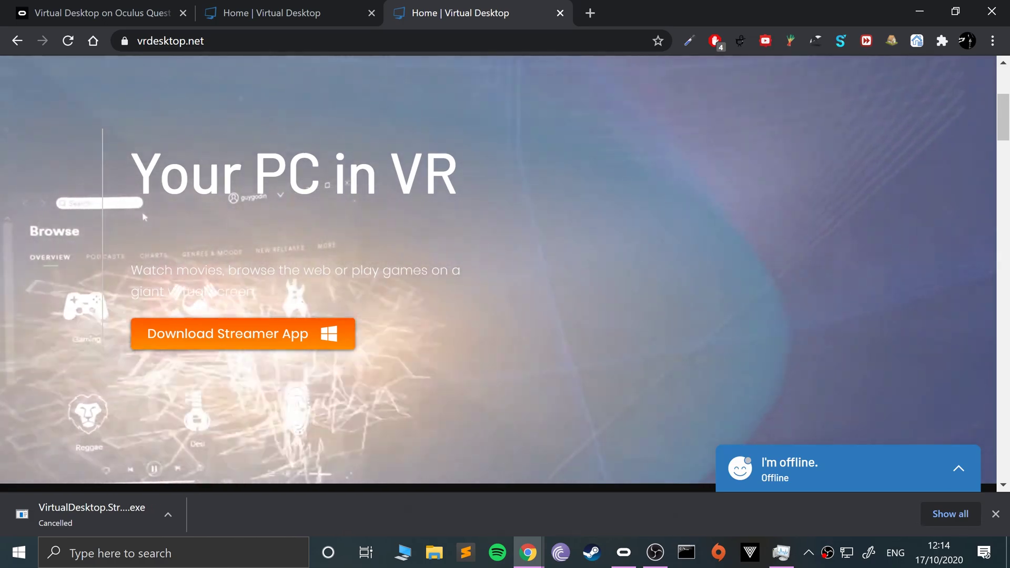
Show the desktop and start Virtual Desktop Streamer from the Start menu's Recently added list.
{"action": "key", "text": "super"}
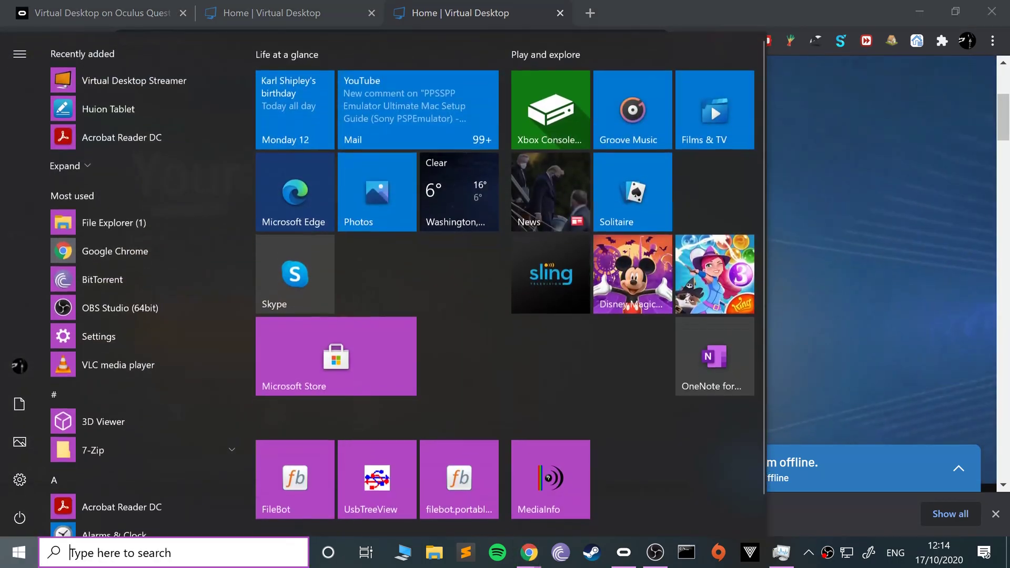
{"action": "key", "text": "super+d"}
{"action": "key", "text": "super"}
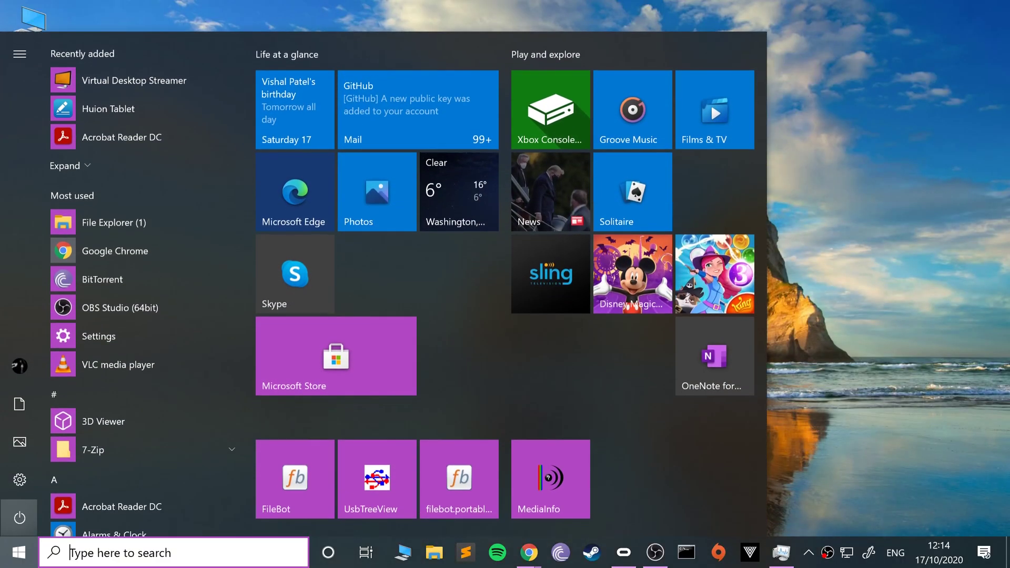
{"action": "key", "text": "Up"}
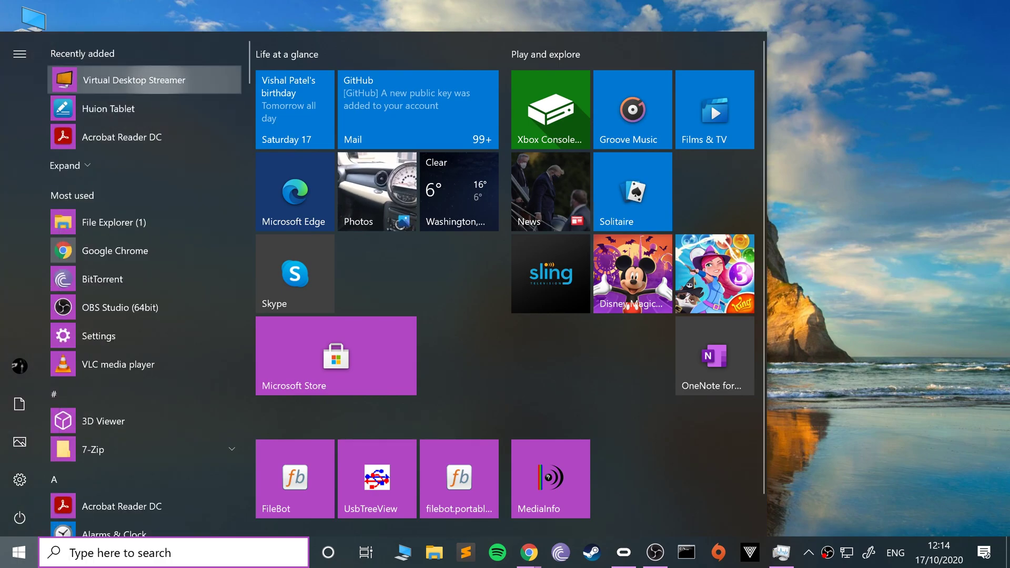
{"action": "key", "text": "Return"}
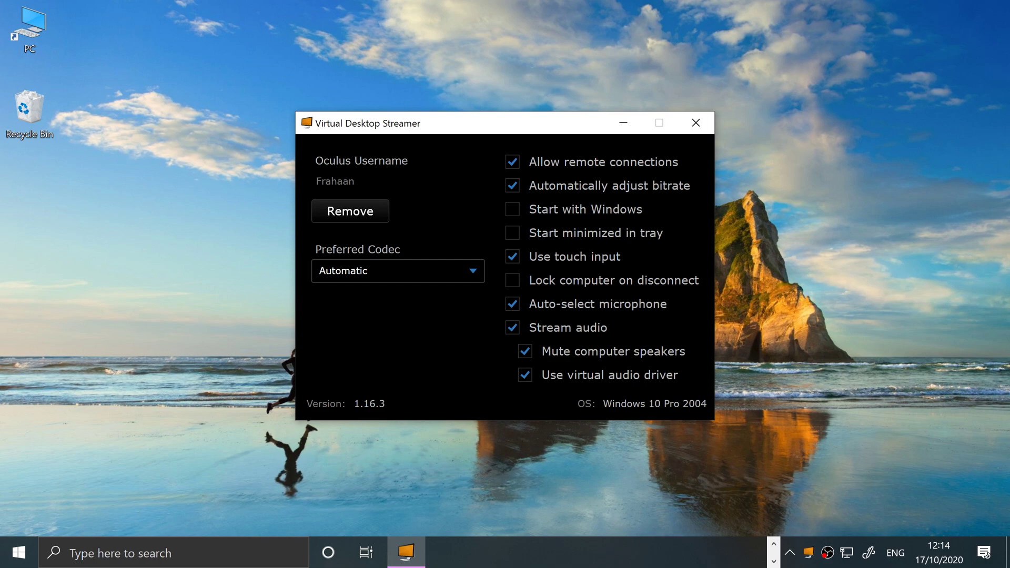
Remove the stored Oculus username, re-enter it and save to relink the Streamer.
{"action": "key", "text": "Return"}
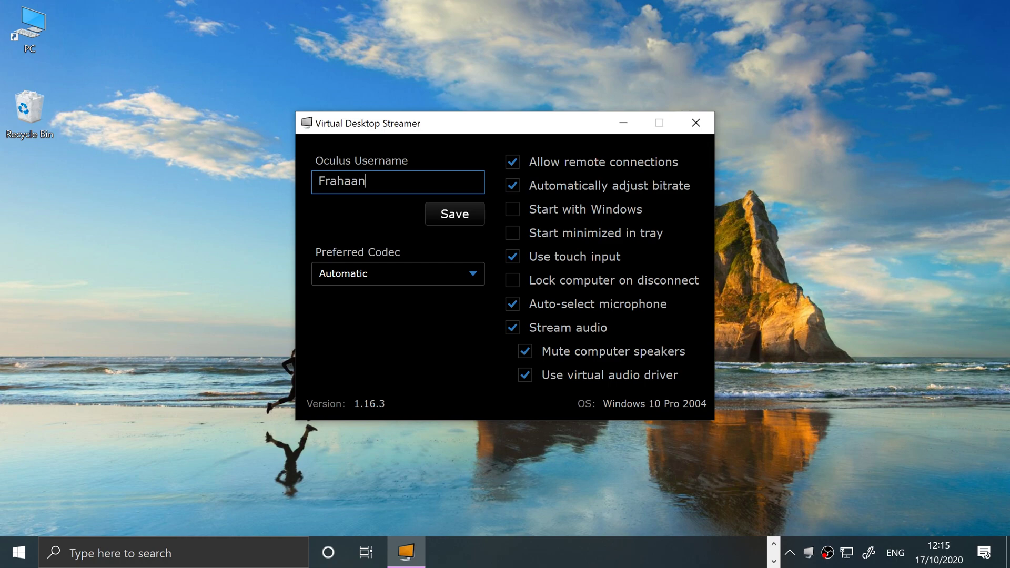
{"action": "key", "text": "Return"}
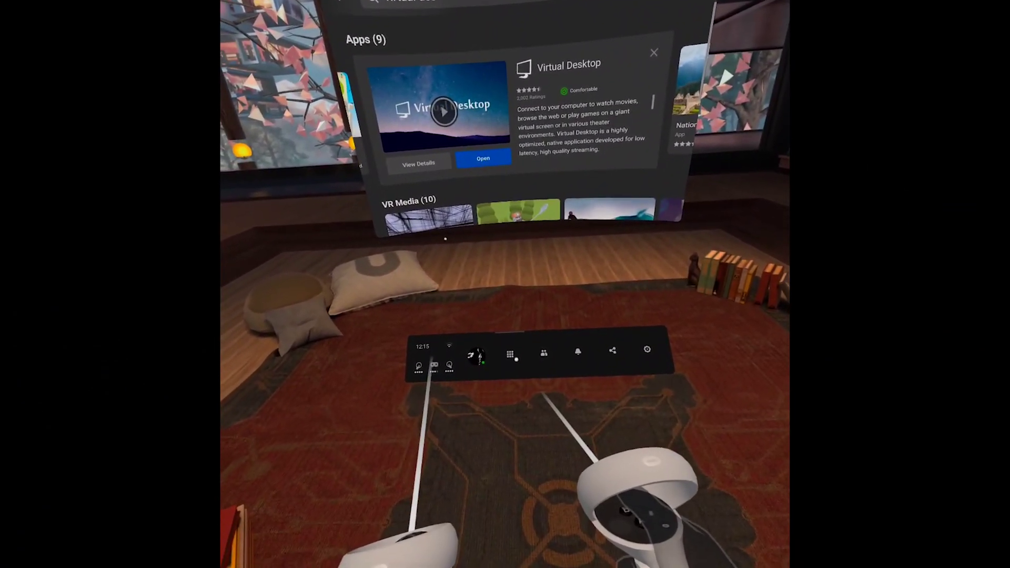
Open the Apps library with the All filter and launch the Virtual Desktop tile.
{"action": "left_click", "coordinate": [508, 382]}
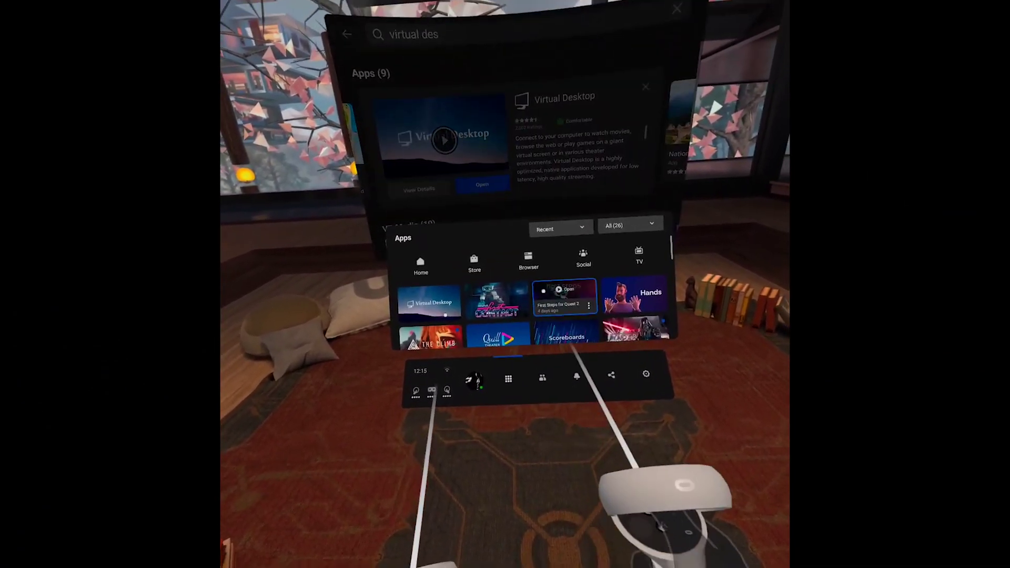
{"action": "left_click", "coordinate": [579, 236]}
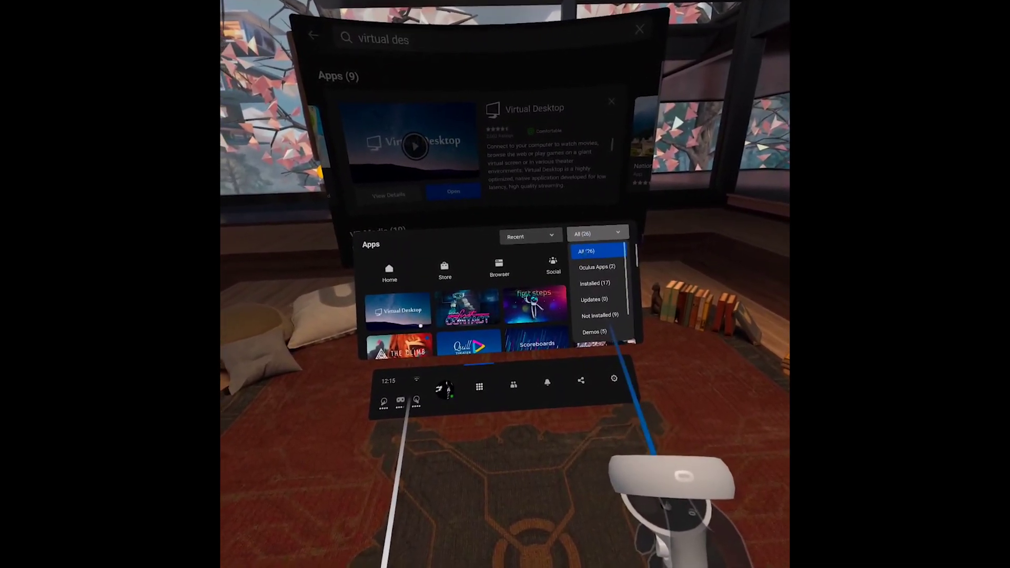
{"action": "left_click", "coordinate": [582, 254]}
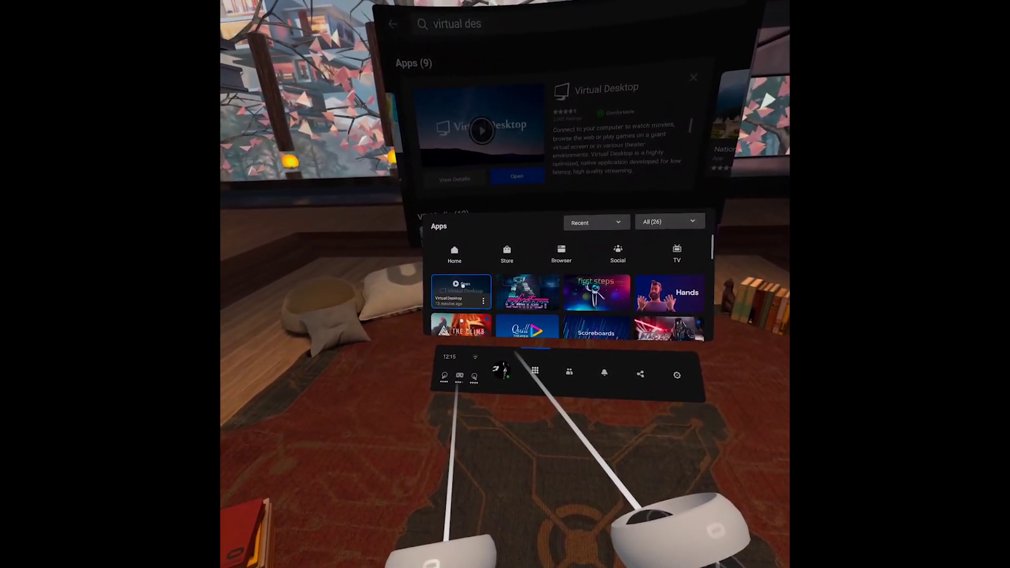
{"action": "left_click", "coordinate": [461, 288]}
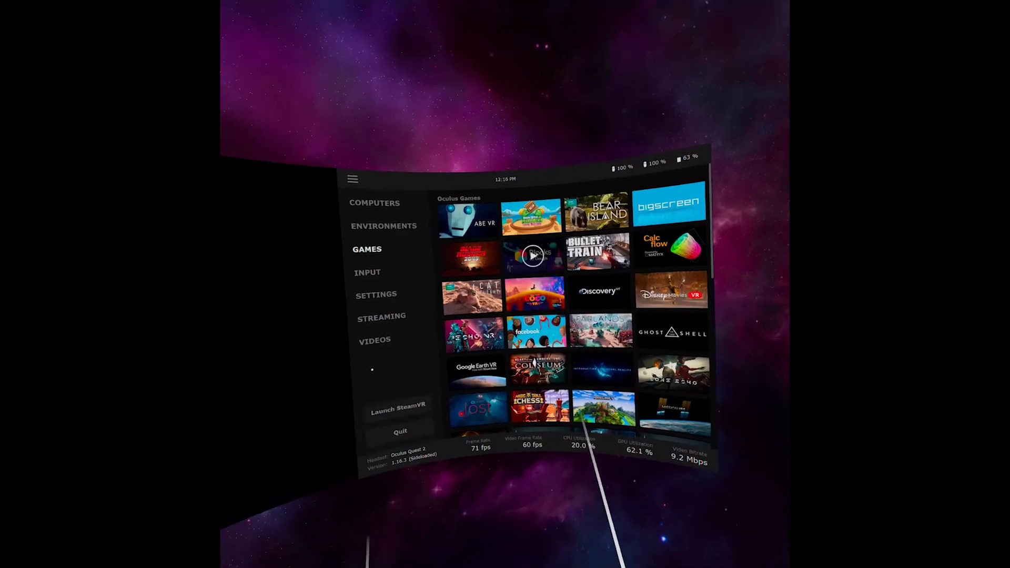
Browse the Oculus Games list, then open Settings showing 90 fps, High environment quality, 12 Mbps bitrate.
{"action": "scroll", "coordinate": [521, 242], "scroll_direction": "down", "scroll_amount": 5}
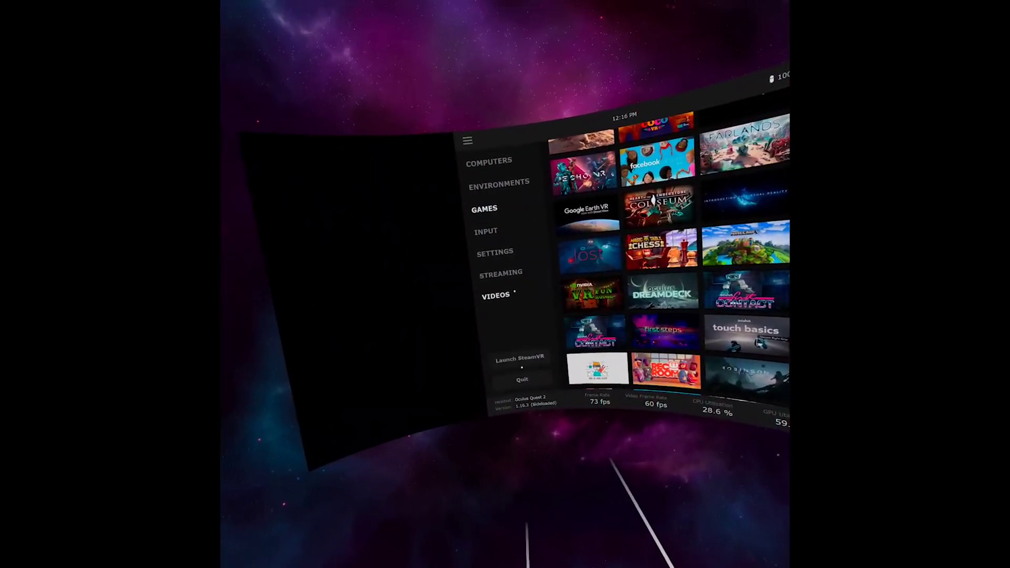
{"action": "left_click", "coordinate": [494, 252]}
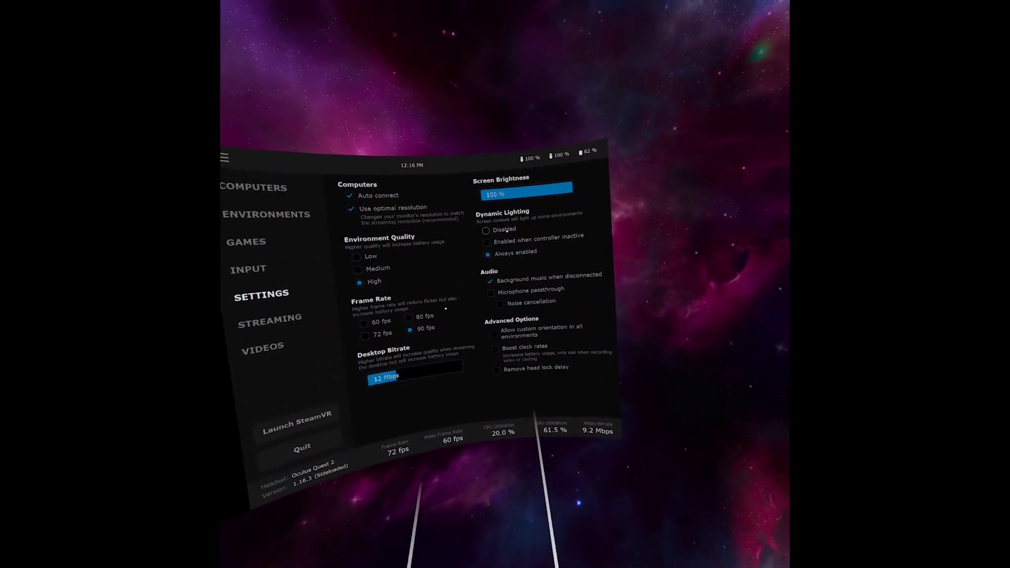
Open the Streaming page showing Medium graphics quality, 90 fps and 49 Mbps bitrate.
{"action": "left_click", "coordinate": [496, 281]}
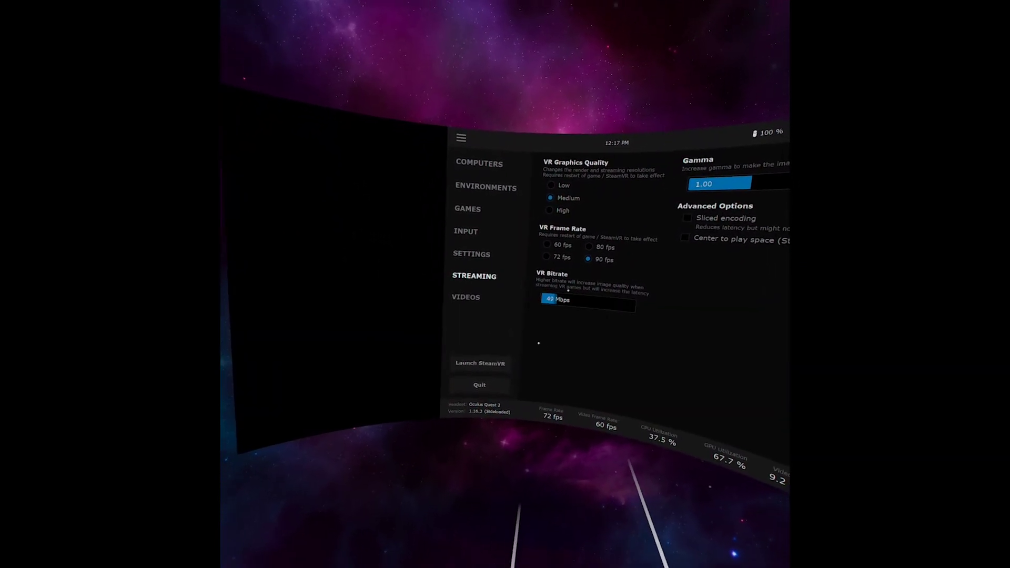
Scroll the Games grid down to Steam Games, confirming Half-Life: Alyx is listed, then back up.
{"action": "scroll", "coordinate": [652, 316], "scroll_direction": "down", "scroll_amount": 15}
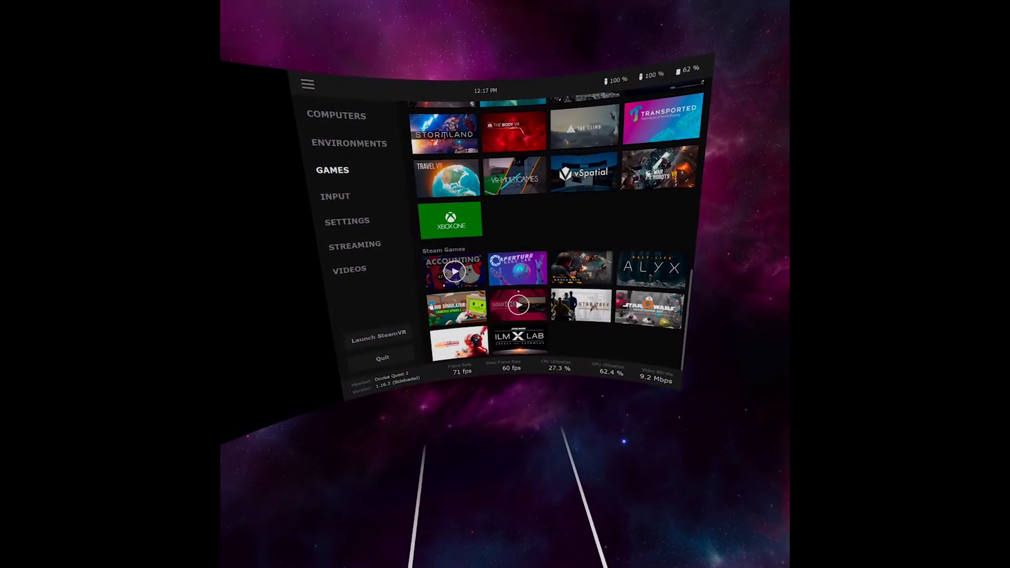
{"action": "scroll", "coordinate": [444, 305], "scroll_direction": "up", "scroll_amount": 2}
{"action": "scroll", "coordinate": [474, 295], "scroll_direction": "up", "scroll_amount": 5}
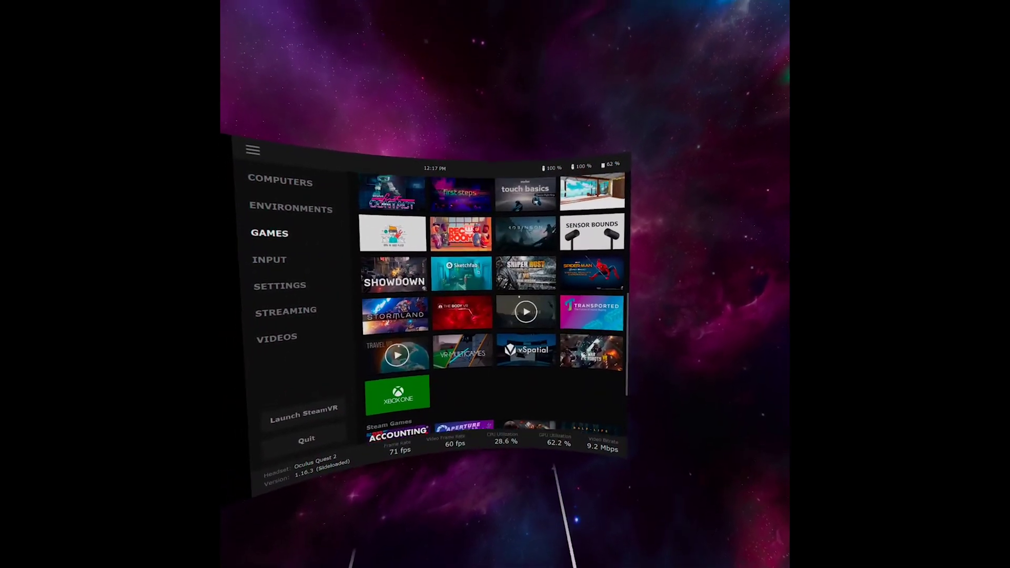